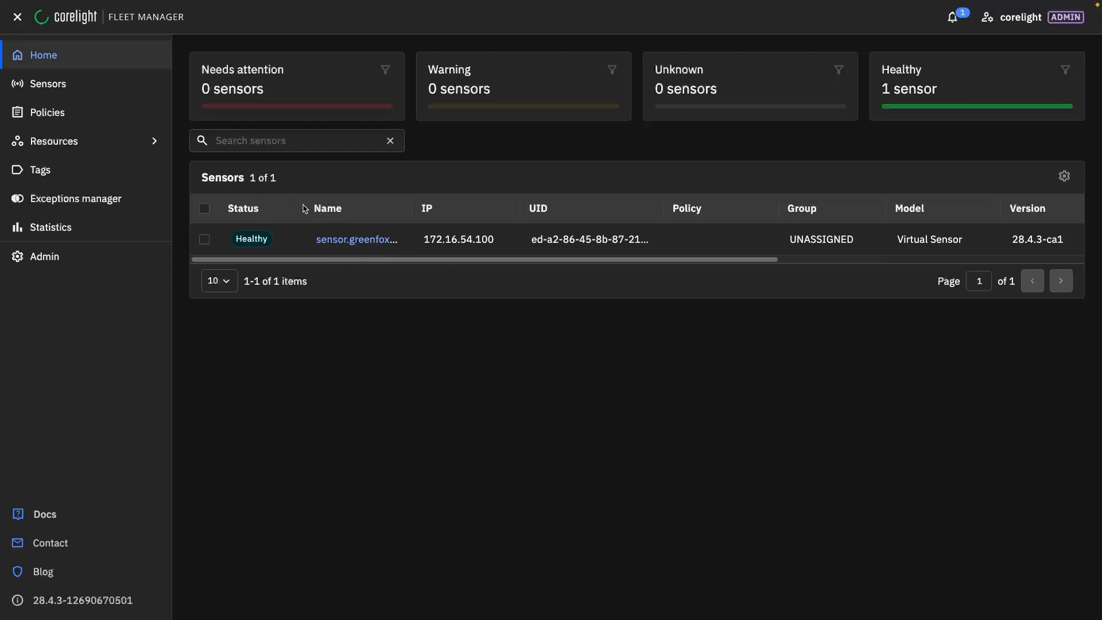
# Open the sensor policy example-policy and display its packages
pyautogui.click(51, 84)
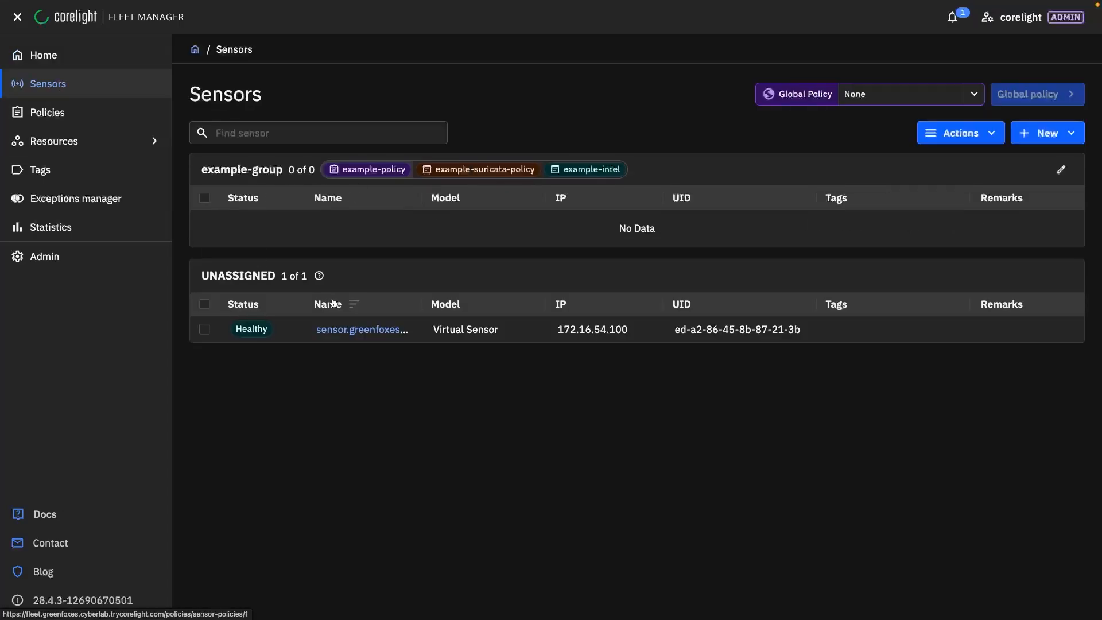
pyautogui.click(55, 111)
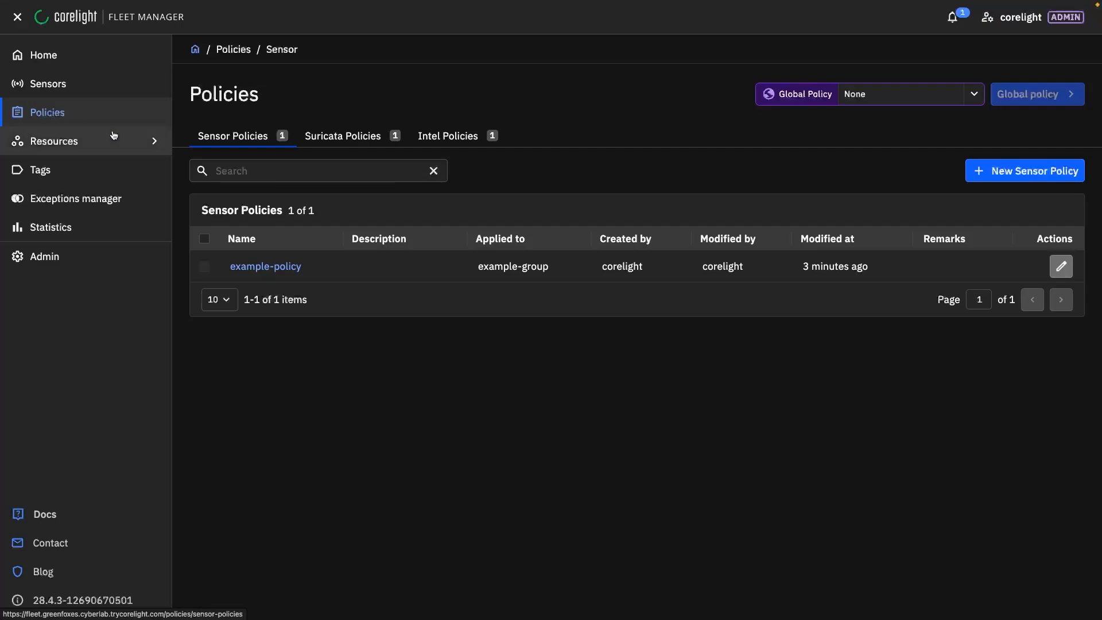
pyautogui.click(267, 267)
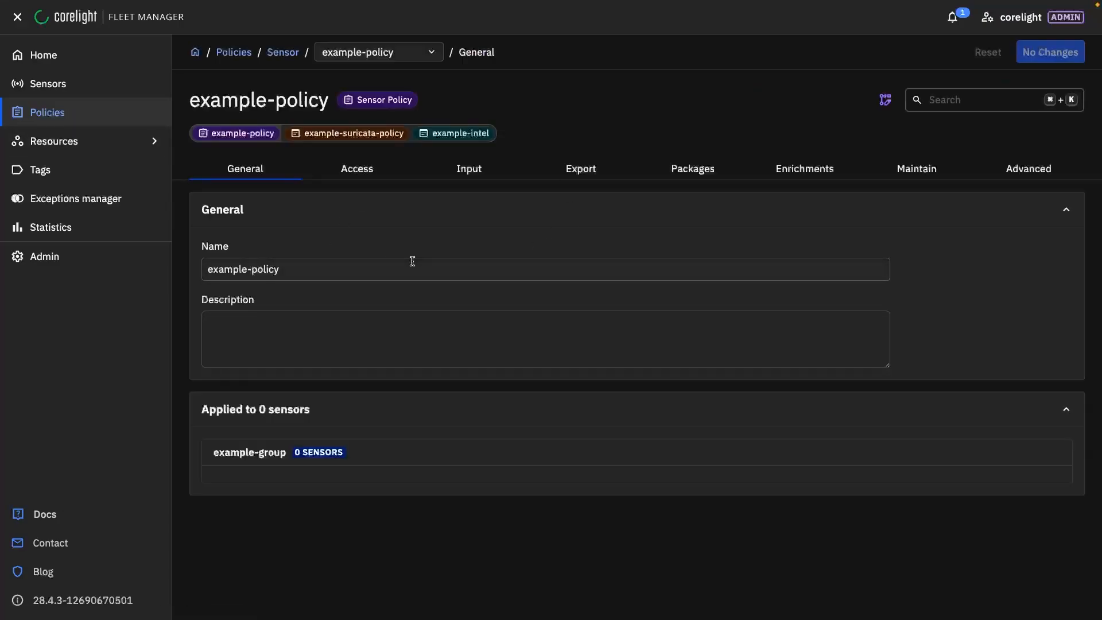
pyautogui.click(697, 171)
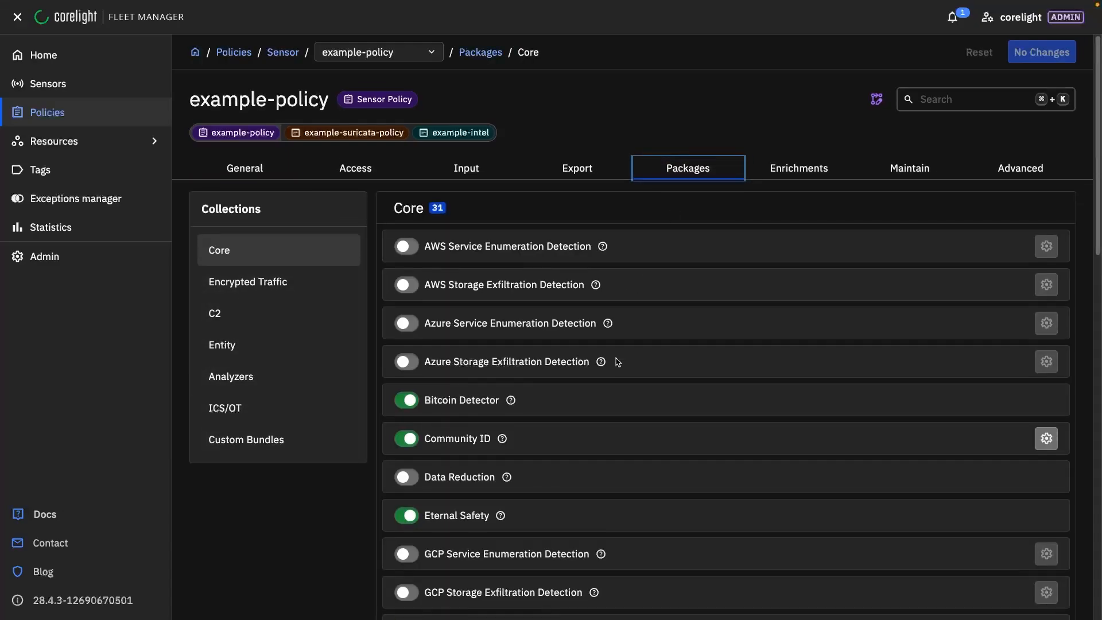
# Look through the policy's Core, Entity and C2 package collections to see which detections are enabled
pyautogui.scroll(-5, 617, 362)
pyautogui.scroll(-11, 617, 362)
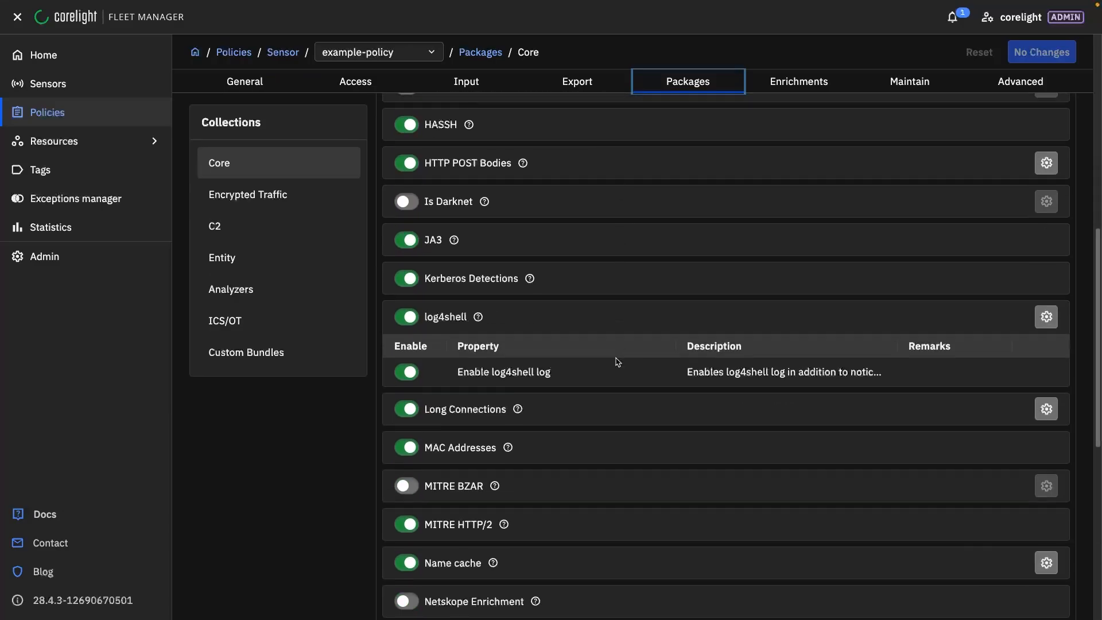
pyautogui.scroll(16, 617, 362)
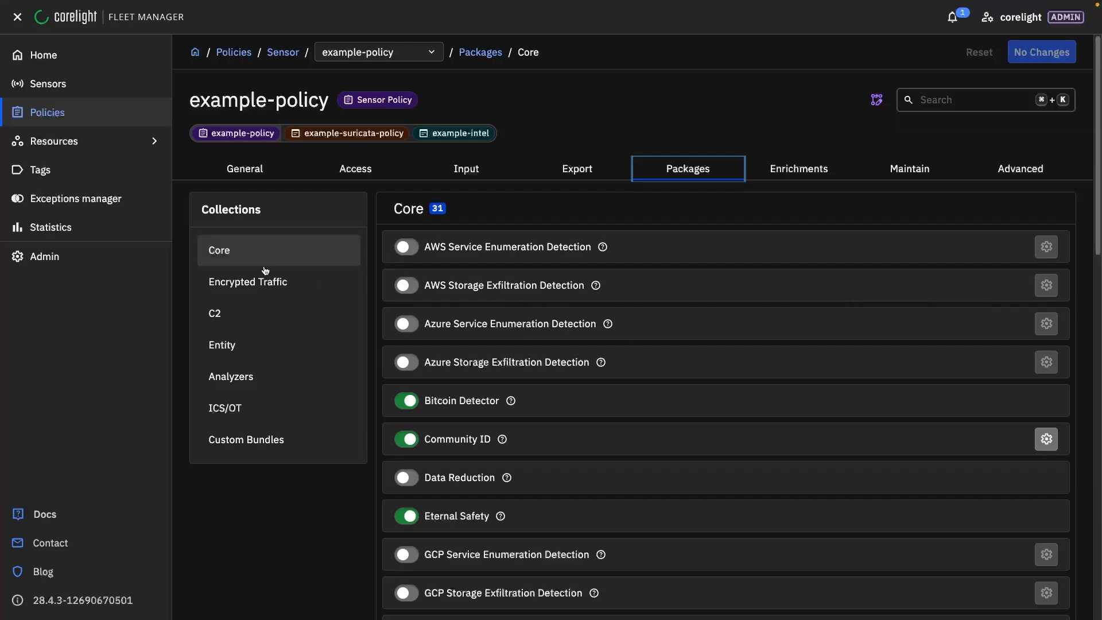
pyautogui.click(261, 280)
pyautogui.click(258, 314)
pyautogui.click(270, 352)
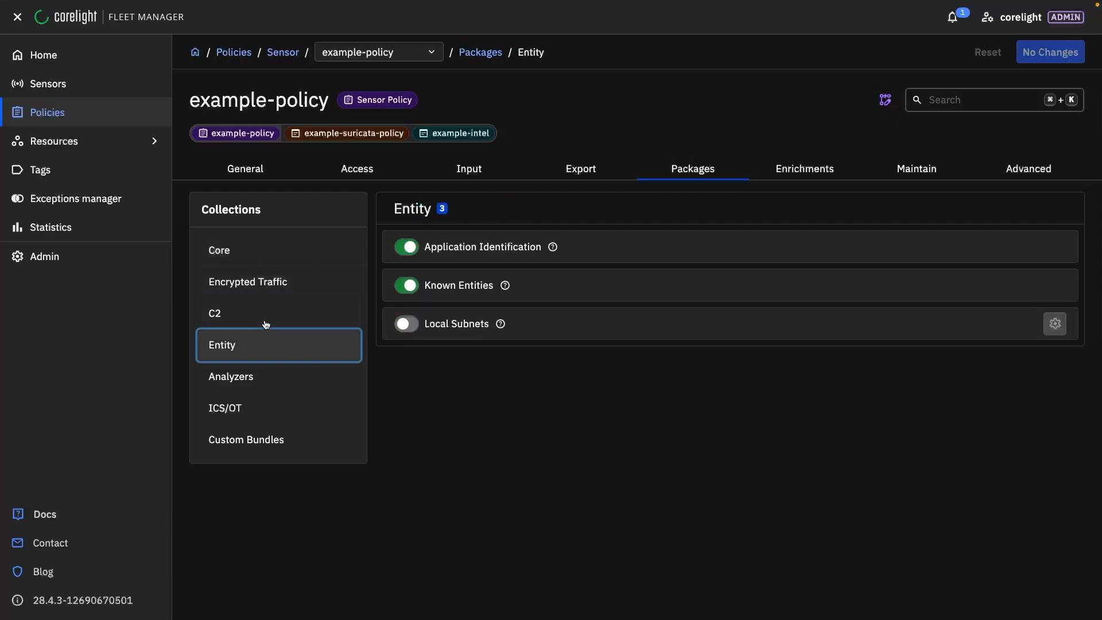
pyautogui.click(266, 320)
pyautogui.scroll(-4, 568, 378)
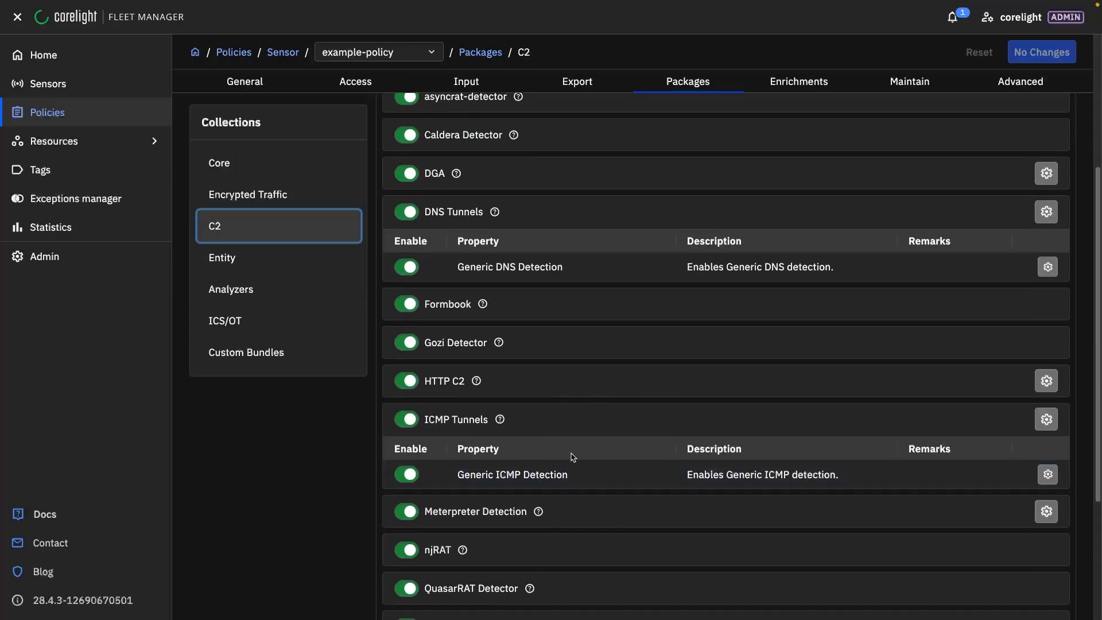
pyautogui.scroll(-3, 577, 448)
pyautogui.scroll(7, 643, 505)
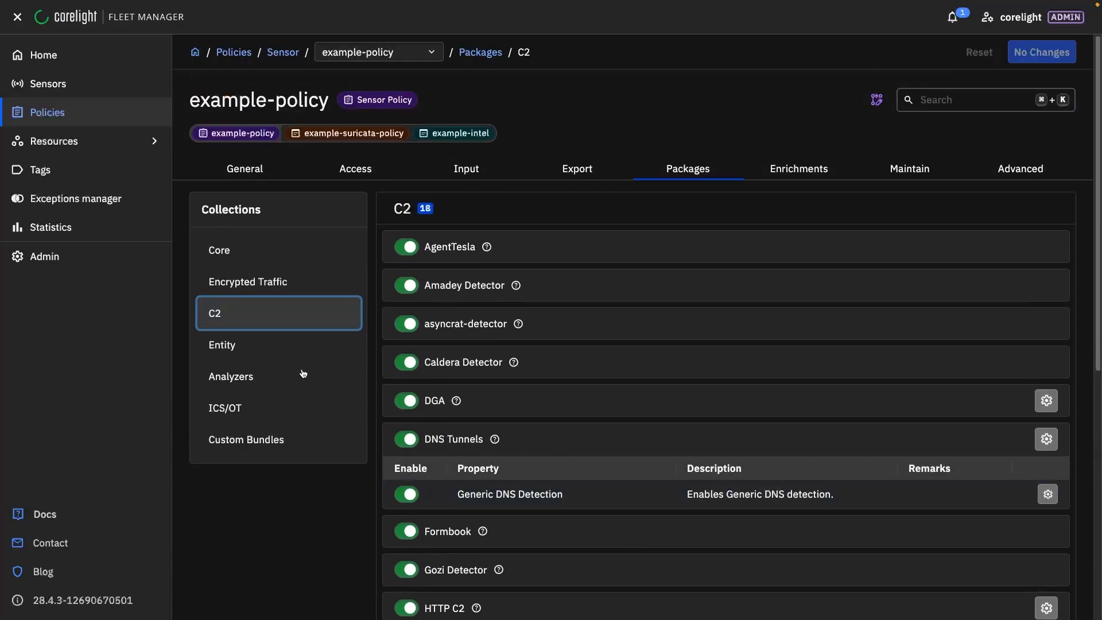
# Examine the packages in the Encrypted Traffic, Analyzers and ICS/OT collections
pyautogui.click(269, 294)
pyautogui.scroll(-8, 561, 420)
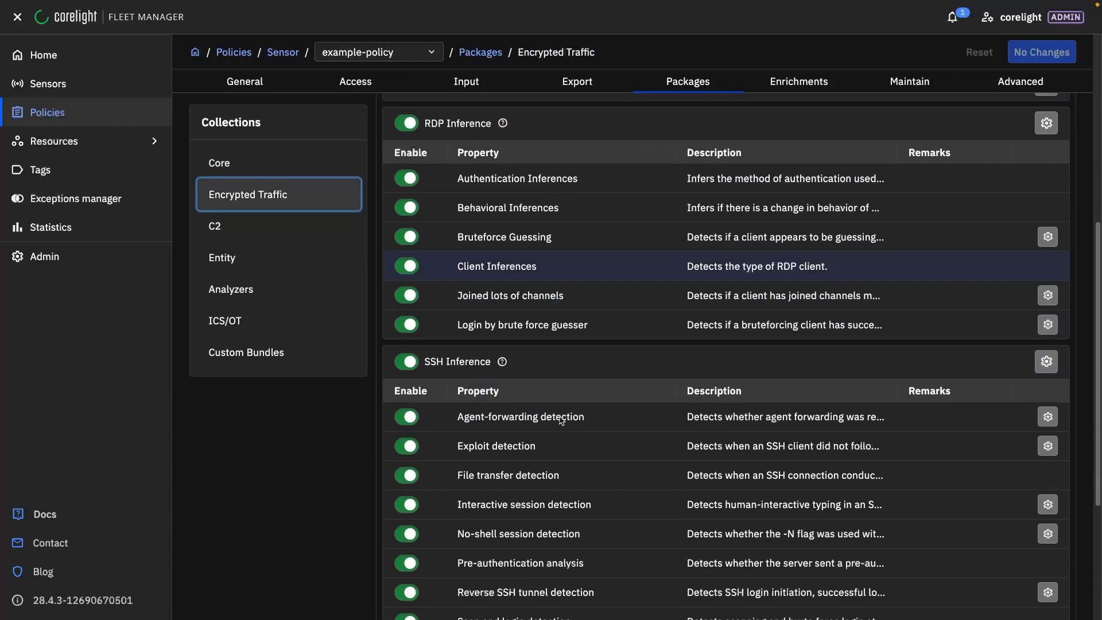
pyautogui.scroll(5, 561, 420)
pyautogui.click(270, 286)
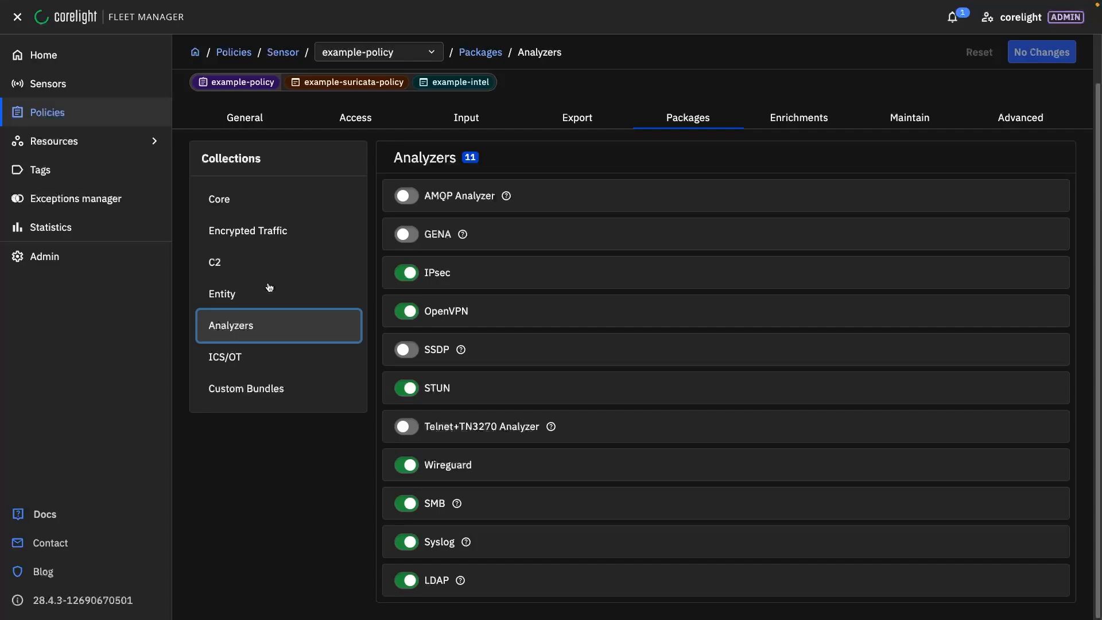
pyautogui.click(262, 361)
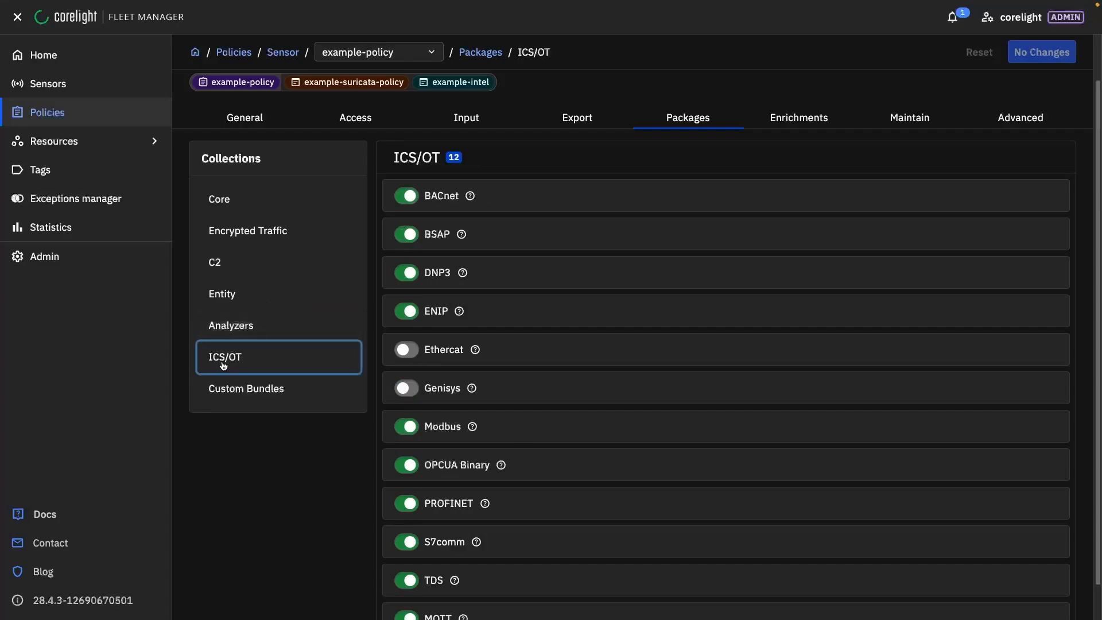
pyautogui.scroll(-1, 543, 396)
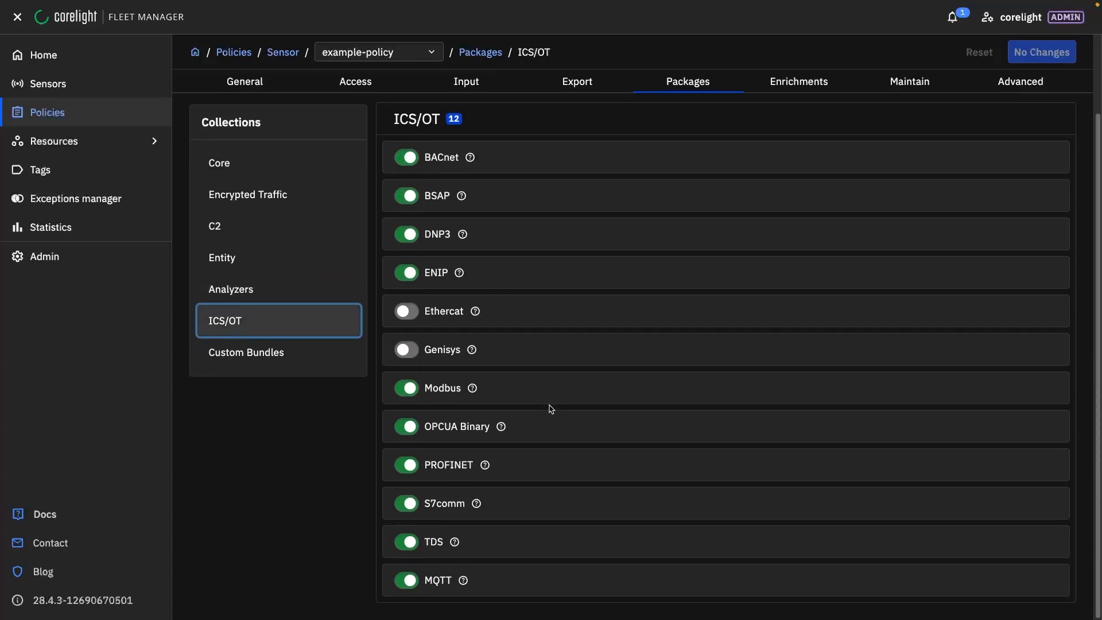
pyautogui.scroll(1, 556, 381)
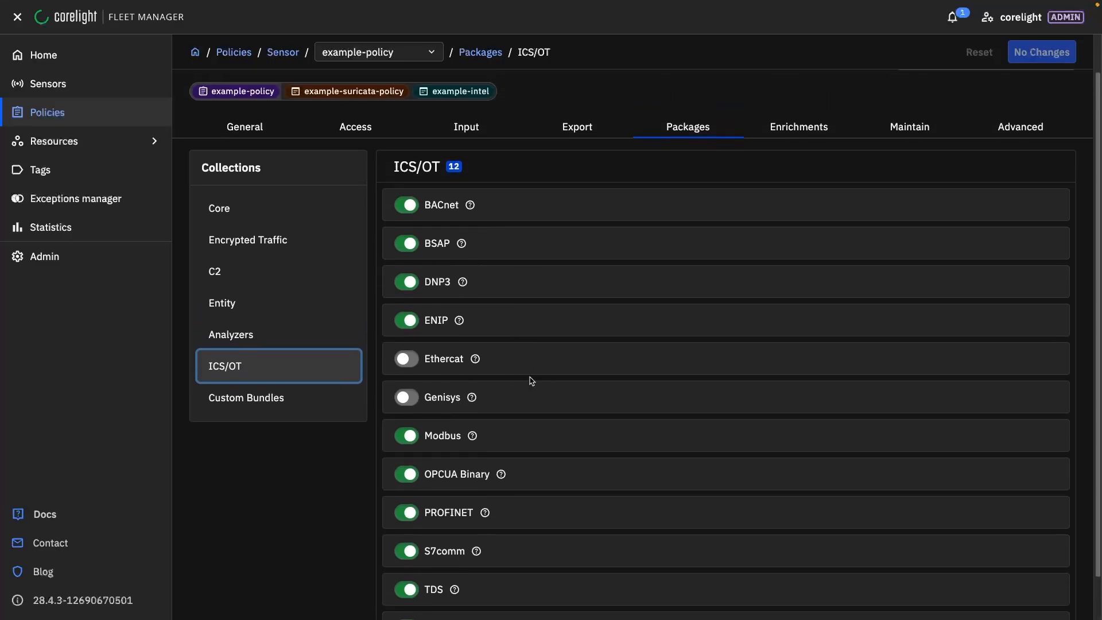
# Enable the MITRE BZAR package in the policy's Core collection
pyautogui.click(239, 213)
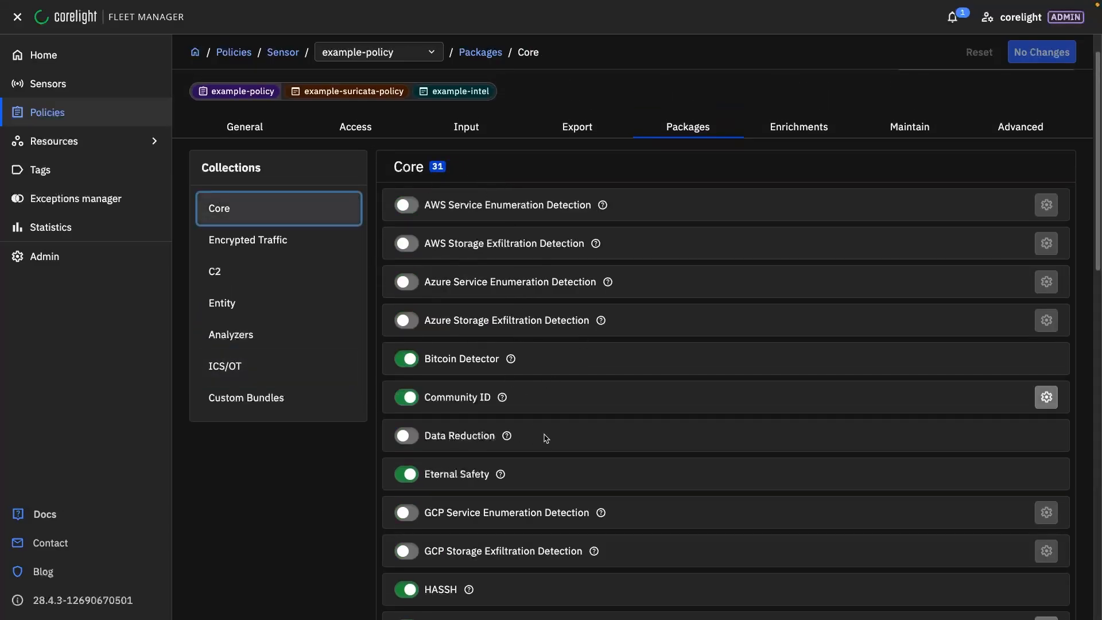
pyautogui.scroll(-5, 544, 439)
pyautogui.scroll(-5, 545, 439)
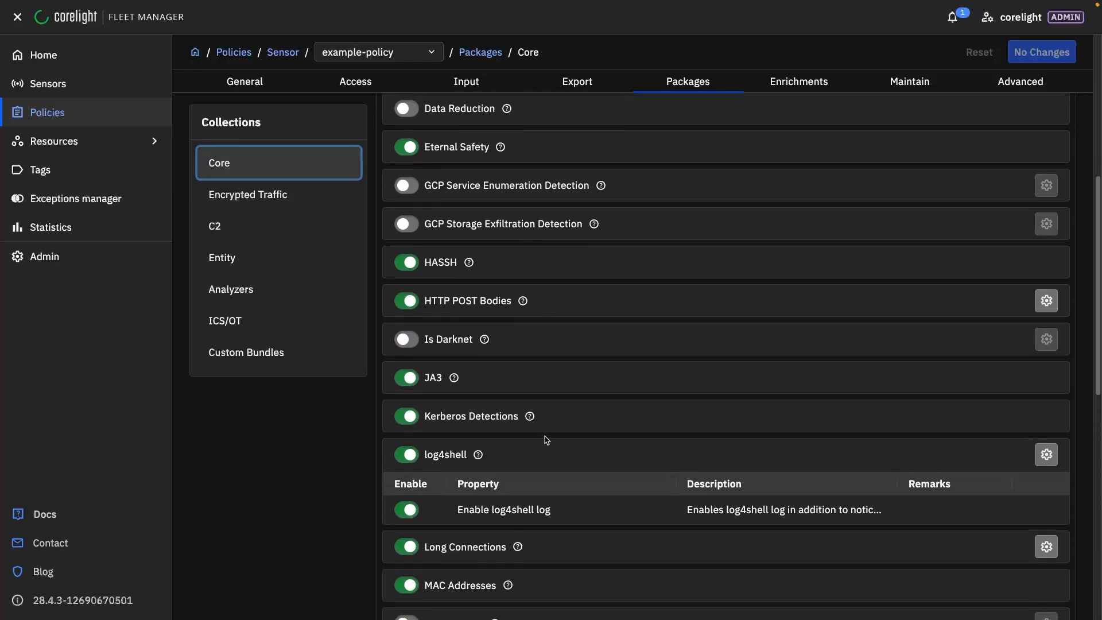
pyautogui.moveTo(497, 332)
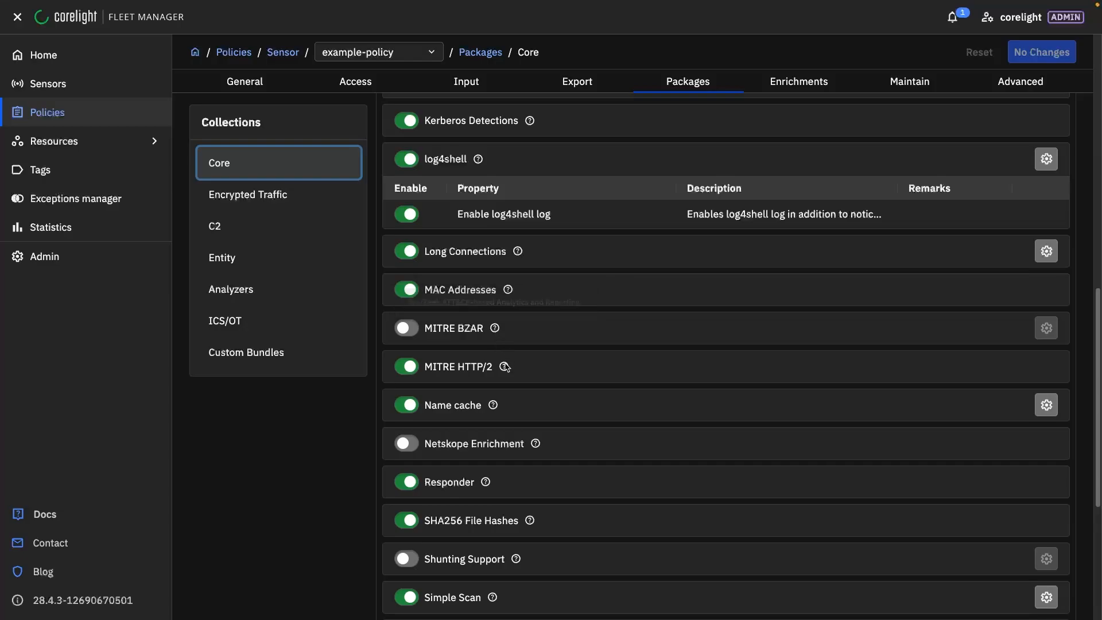
pyautogui.moveTo(505, 366)
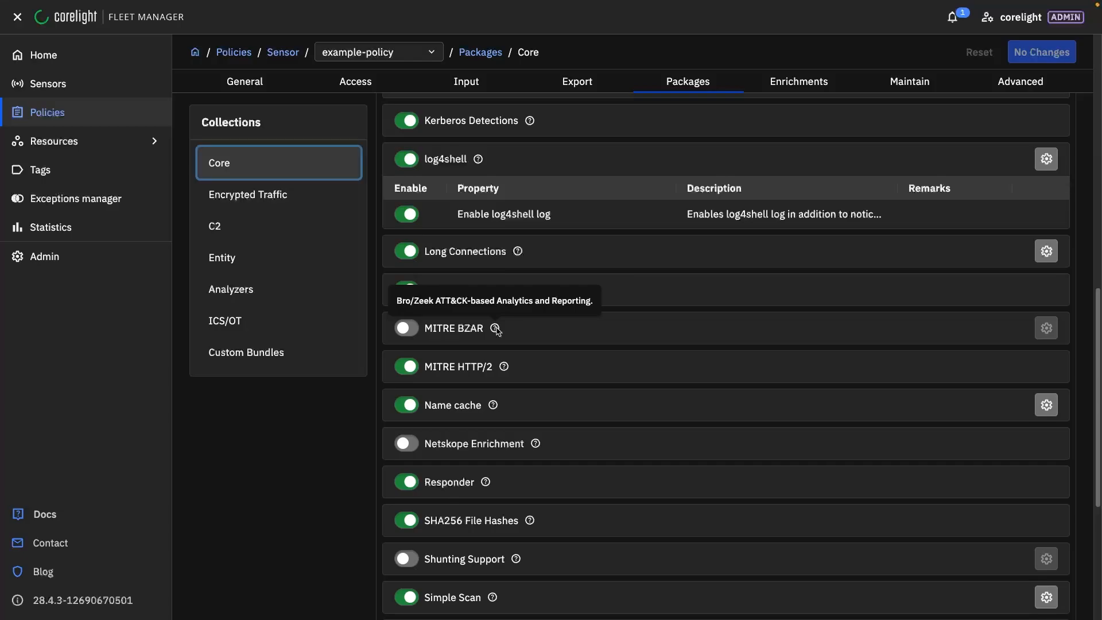
pyautogui.click(401, 330)
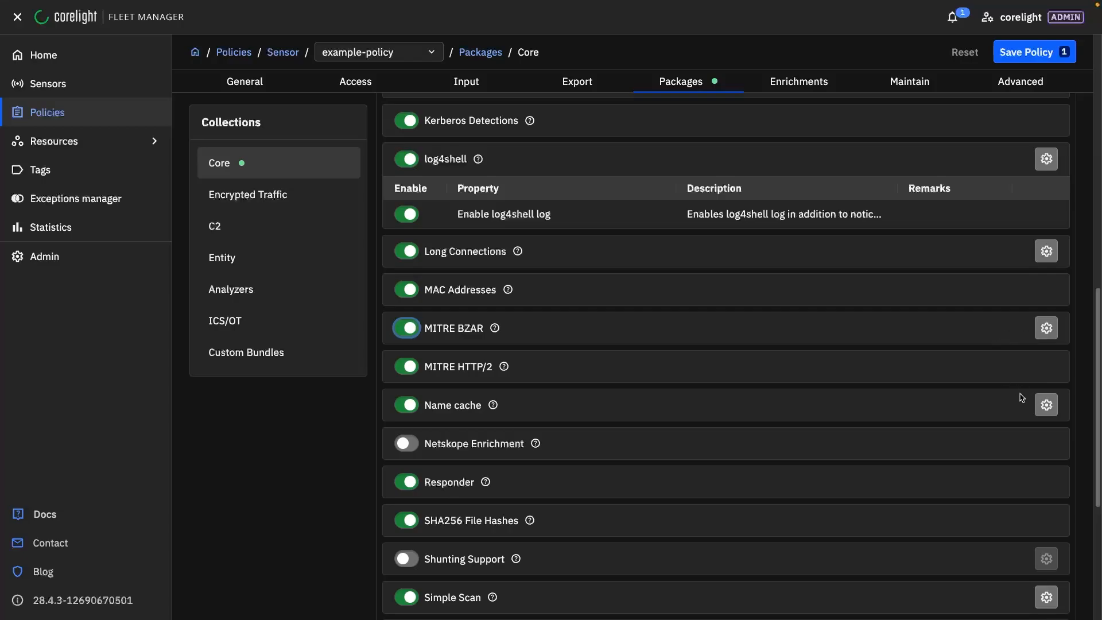
# Open the MITRE BZAR settings and review the SMB Admin share file extraction option and the ignored originating IP addresses
pyautogui.click(1048, 328)
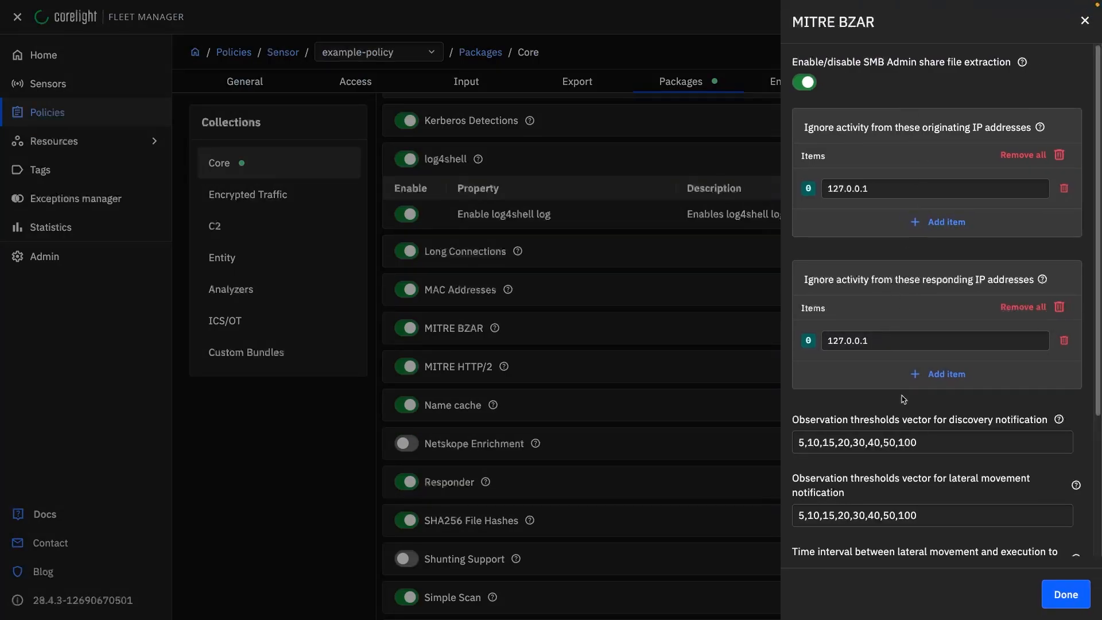
pyautogui.scroll(-3, 900, 396)
pyautogui.scroll(3, 904, 402)
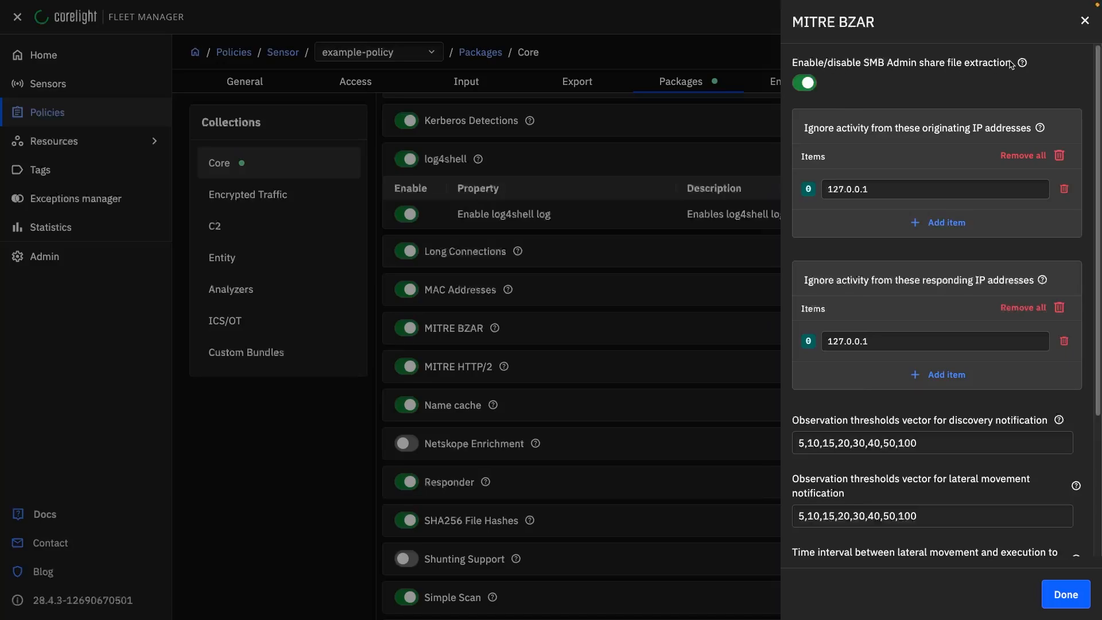
pyautogui.moveTo(1024, 65)
pyautogui.moveTo(879, 187); pyautogui.dragTo(830, 195)
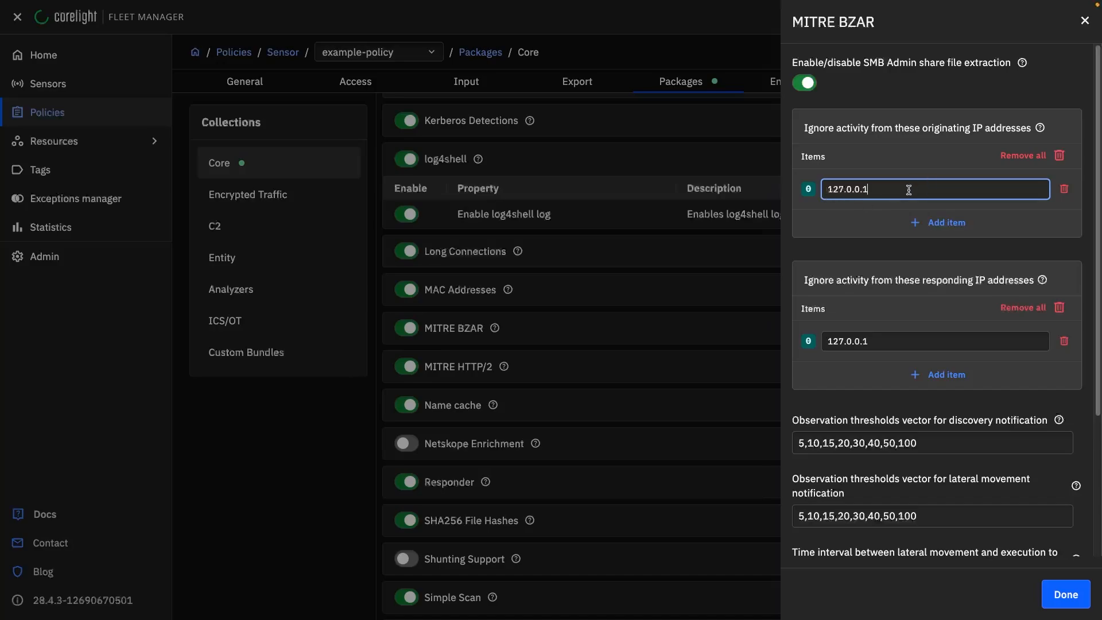
# Review the MITRE BZAR observation thresholds for discovery and lateral movement notifications
pyautogui.scroll(-4, 918, 230)
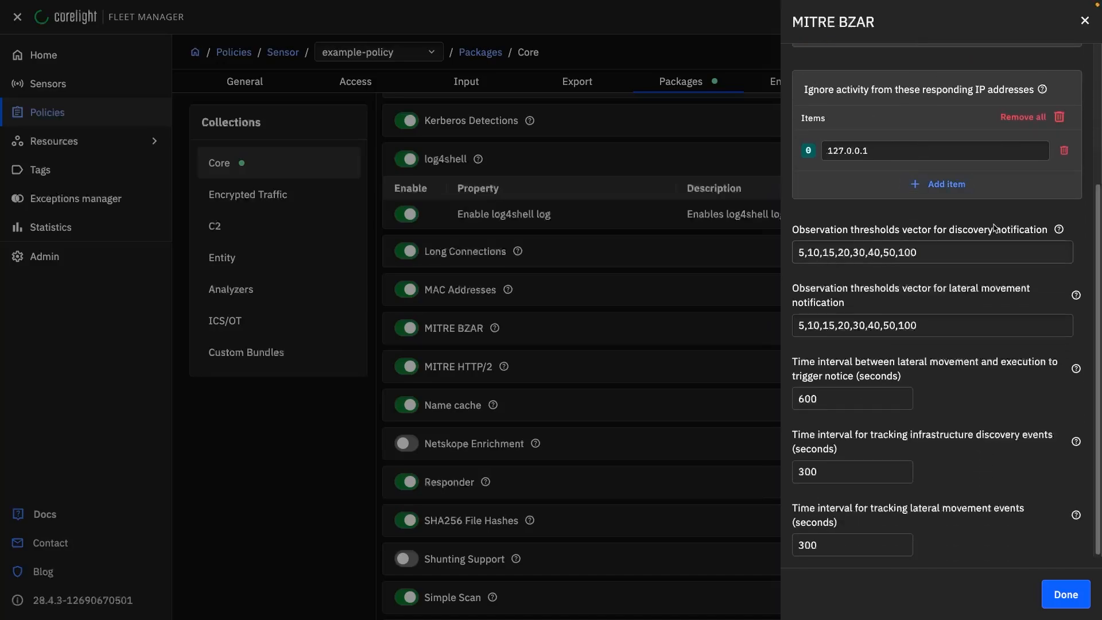
pyautogui.moveTo(1059, 231)
pyautogui.click(801, 252)
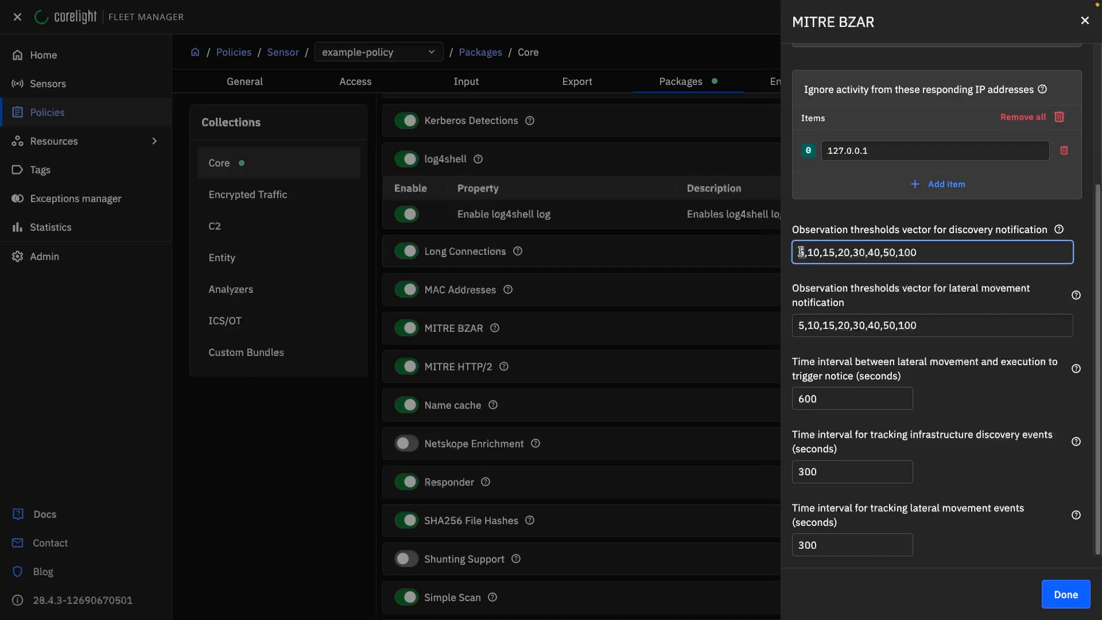
pyautogui.moveTo(918, 252); pyautogui.dragTo(898, 252)
pyautogui.moveTo(945, 325); pyautogui.dragTo(793, 325)
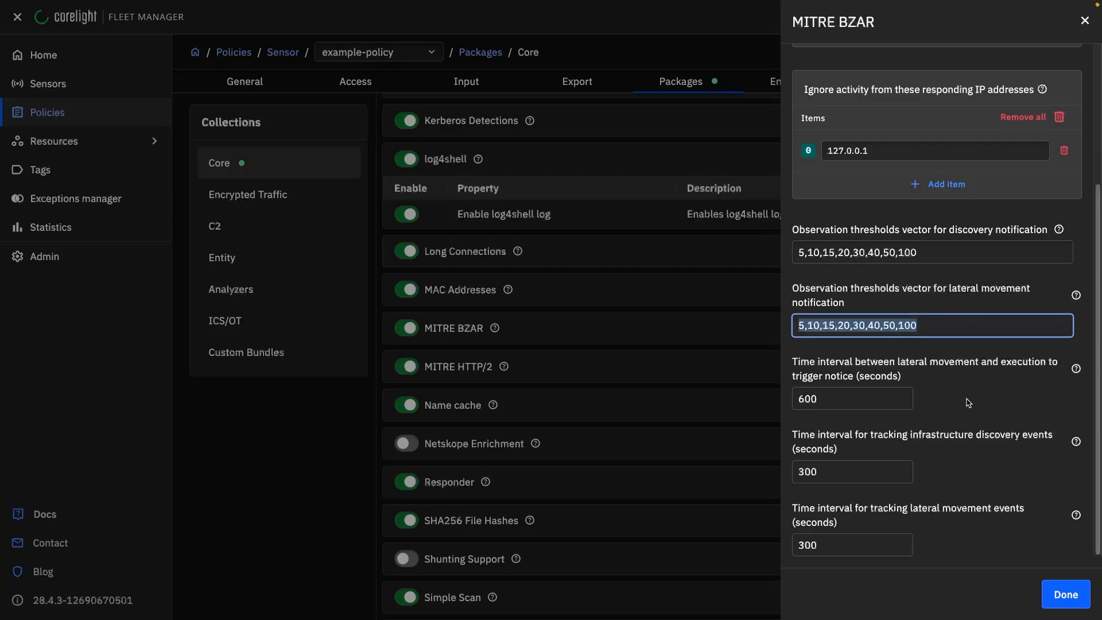
# Review the MITRE BZAR time intervals for triggering notices and tracking discovery and lateral movement events, and close the package settings
pyautogui.click(800, 399)
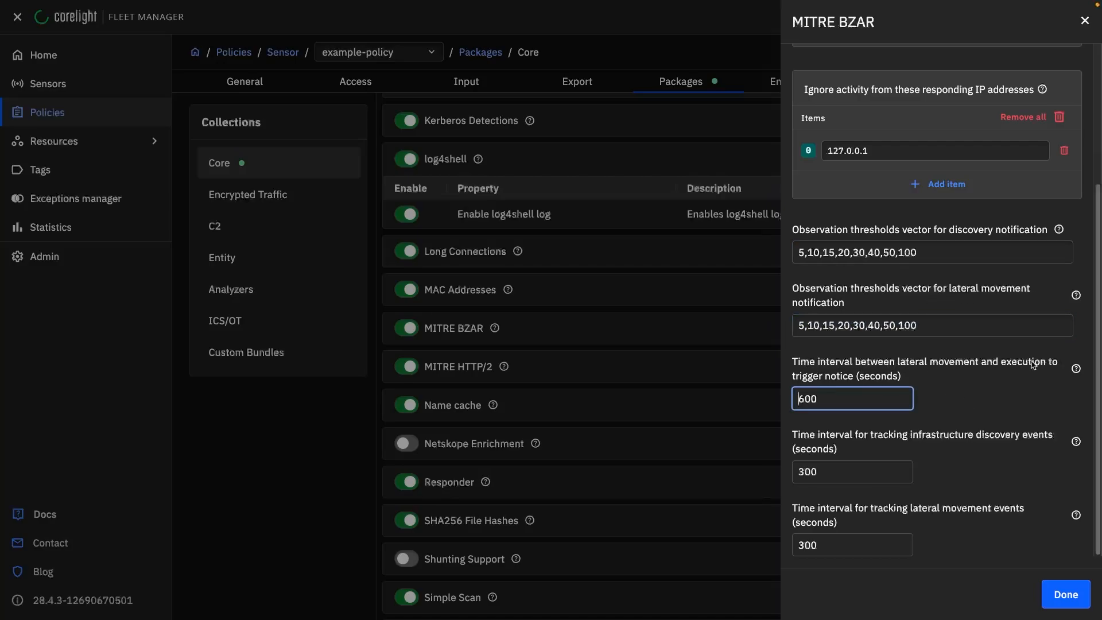
pyautogui.moveTo(845, 399); pyautogui.dragTo(794, 399)
pyautogui.moveTo(1077, 370)
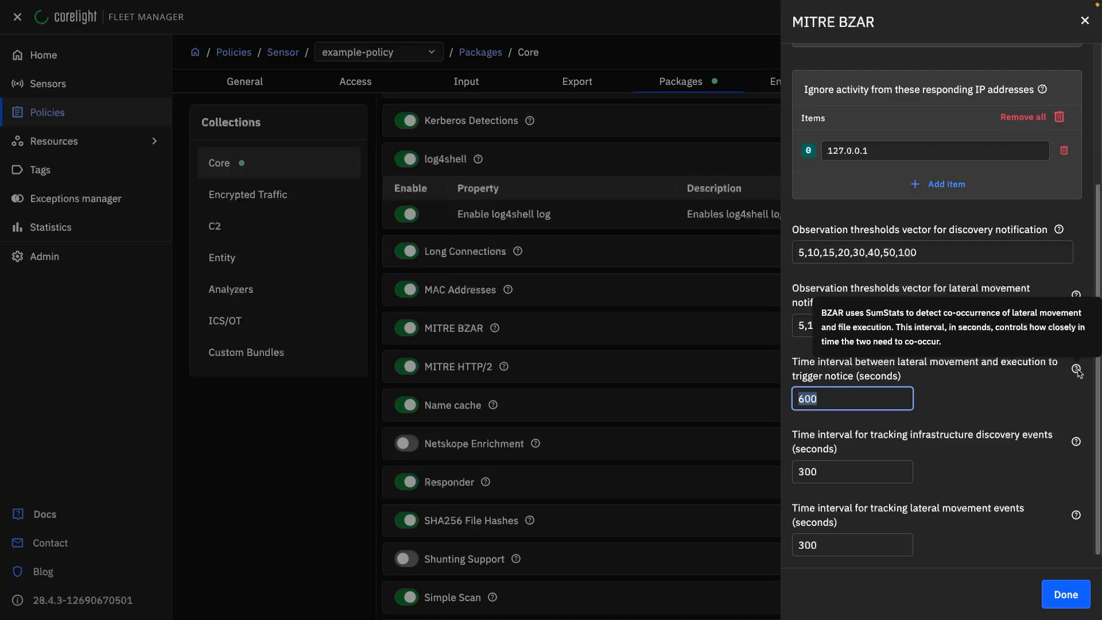
pyautogui.click(850, 473)
pyautogui.click(870, 548)
pyautogui.click(869, 467)
pyautogui.click(866, 543)
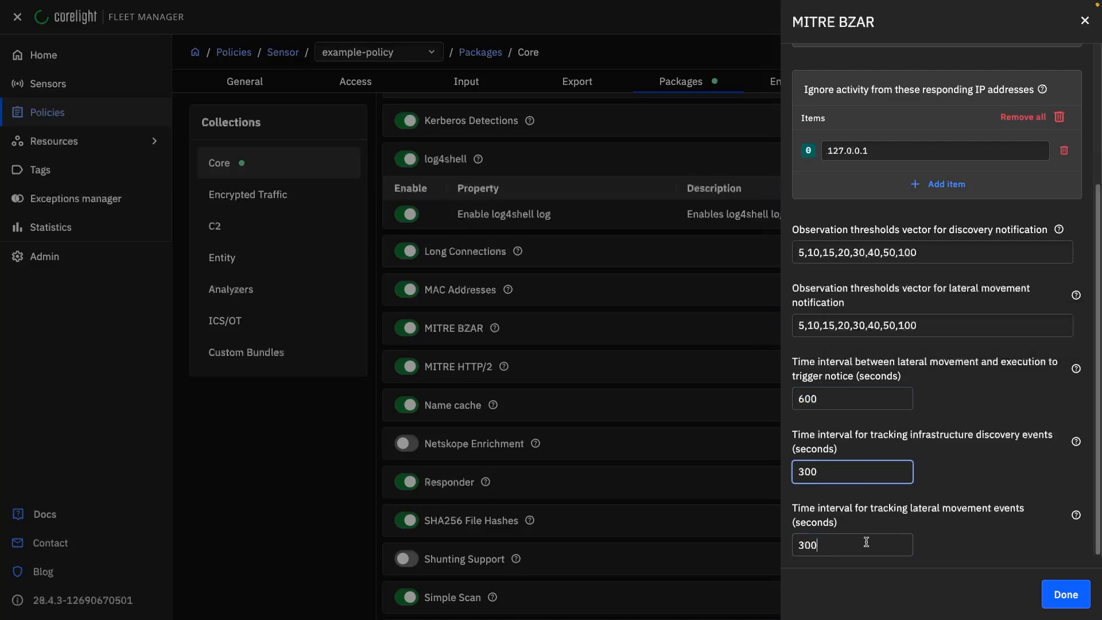
pyautogui.click(876, 476)
pyautogui.click(878, 543)
pyautogui.scroll(5, 947, 508)
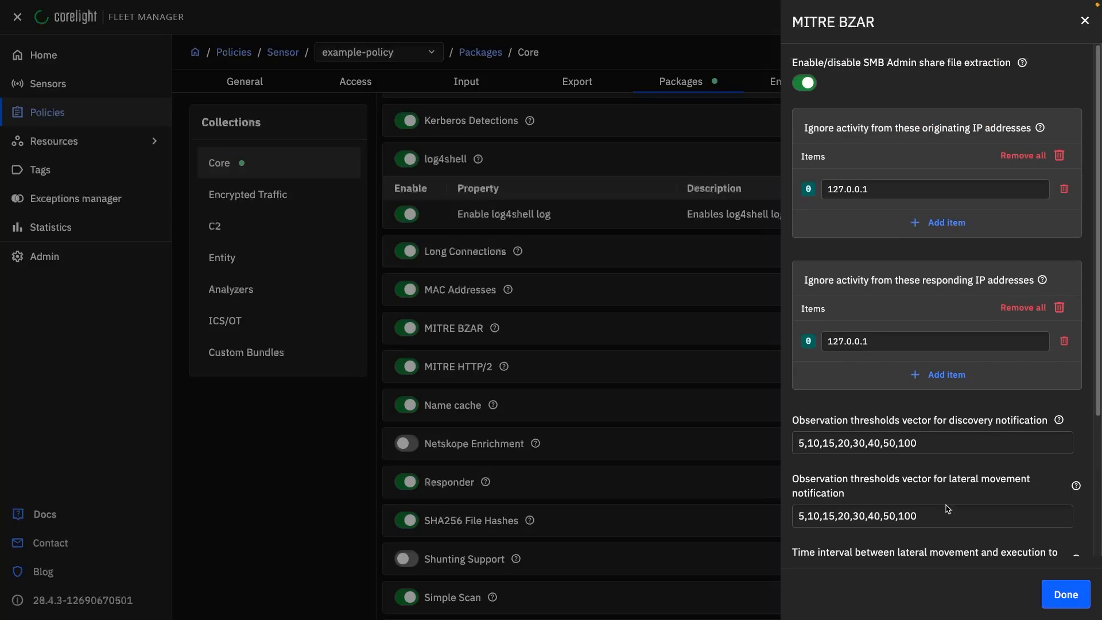
pyautogui.scroll(-5, 947, 508)
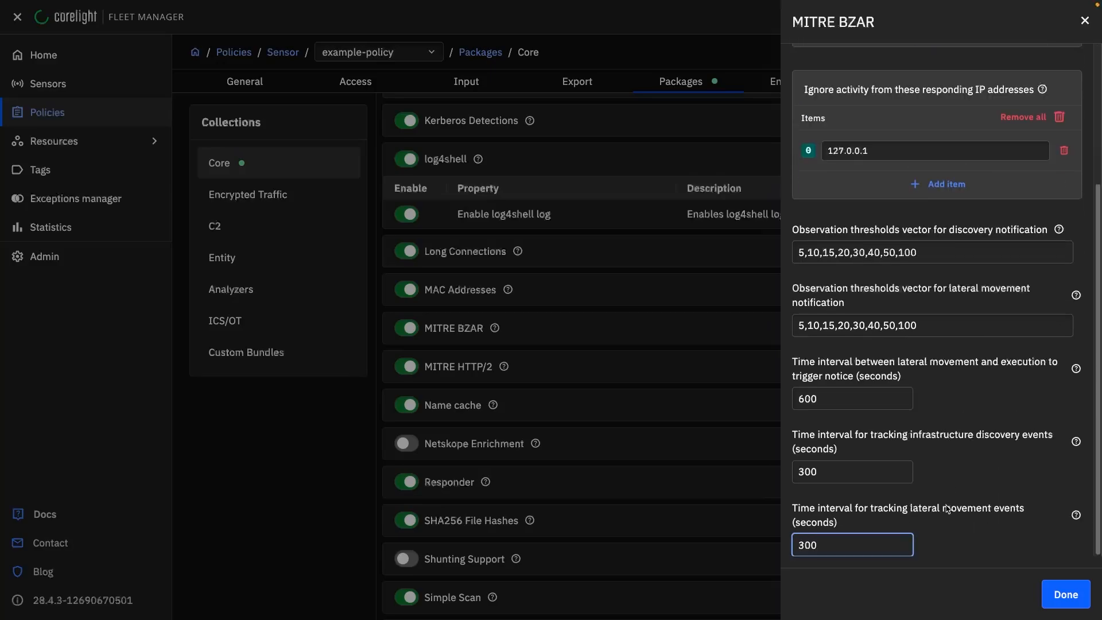
pyautogui.click(1063, 597)
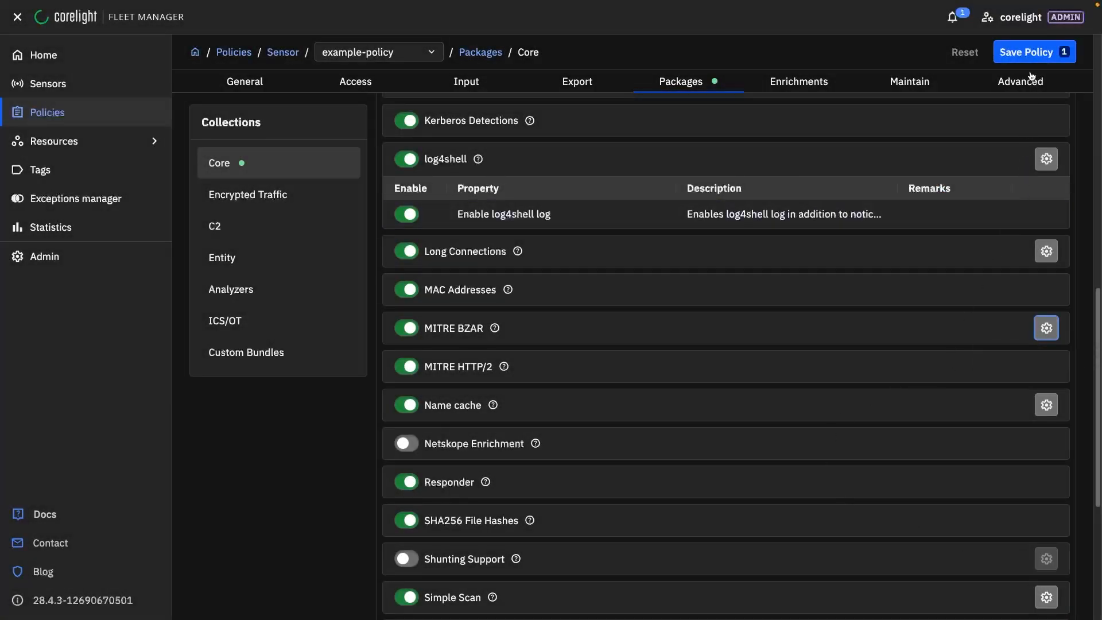
# Save example-policy and apply the configuration update to its sensor group
pyautogui.scroll(10, 979, 204)
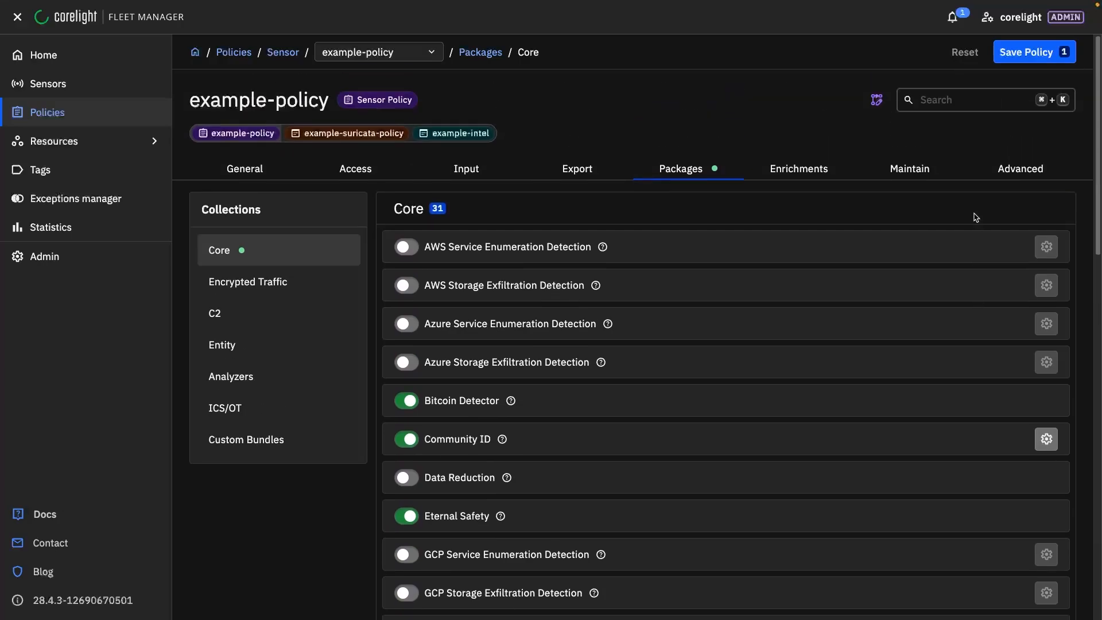
pyautogui.click(1041, 55)
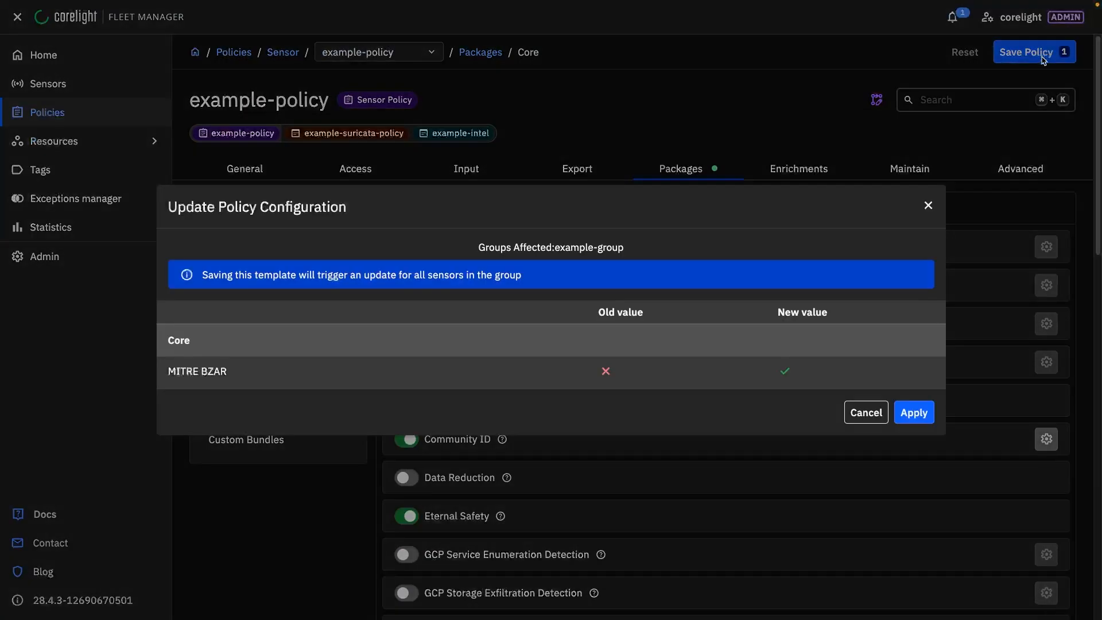
pyautogui.click(918, 412)
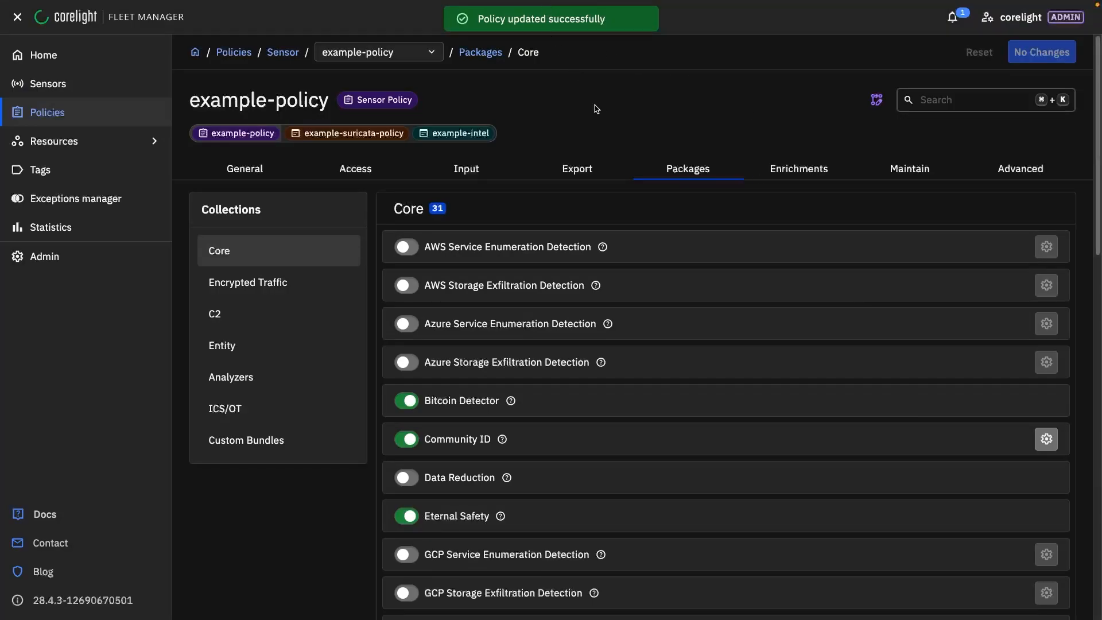
# Open the overview of sensors and their groups
pyautogui.click(86, 84)
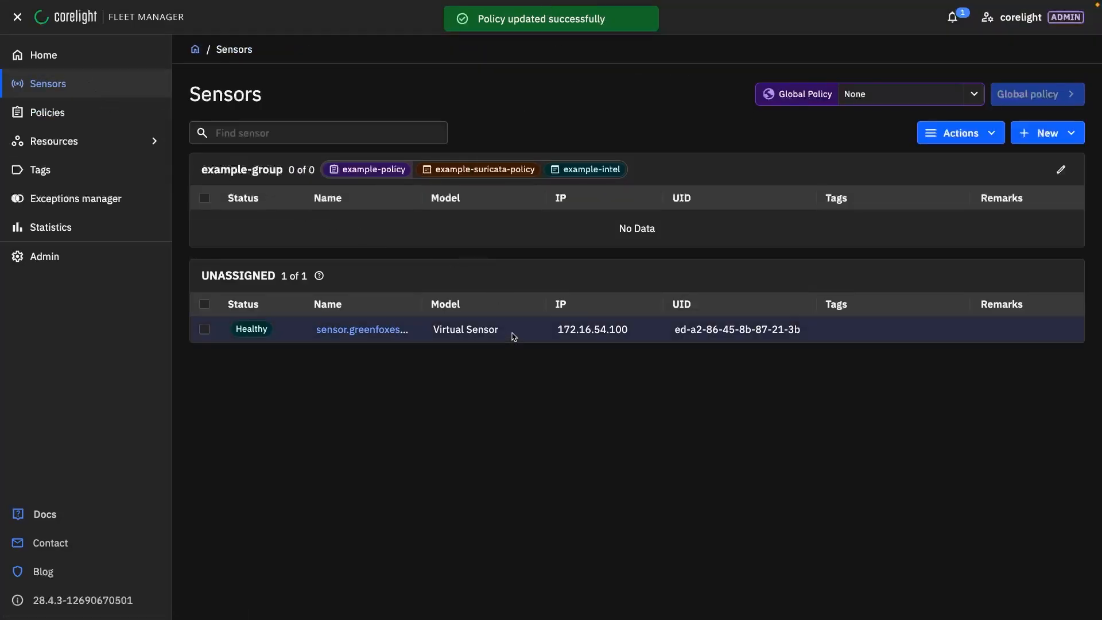